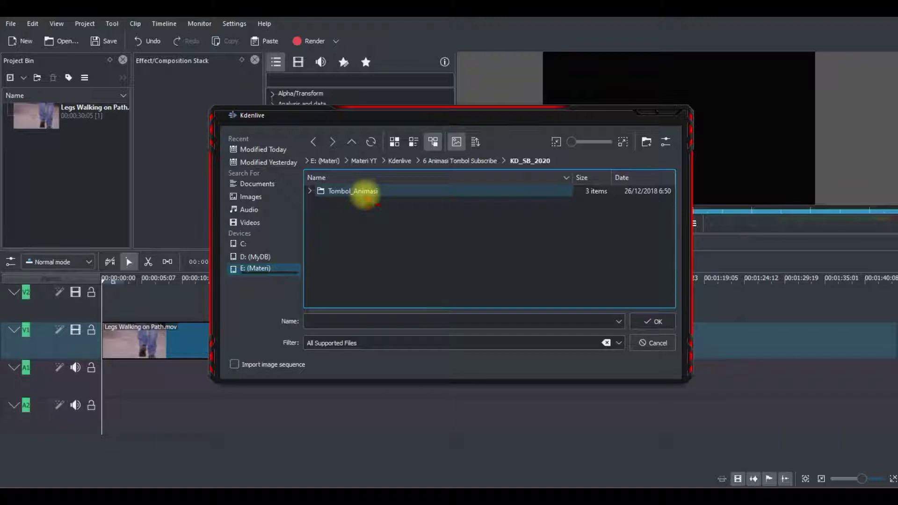
Import Tombol Like Animasi.mp4 from the Tombol_Animasi folder and place it on track V2 above the early part of the walking clip.
double_click(365, 193)
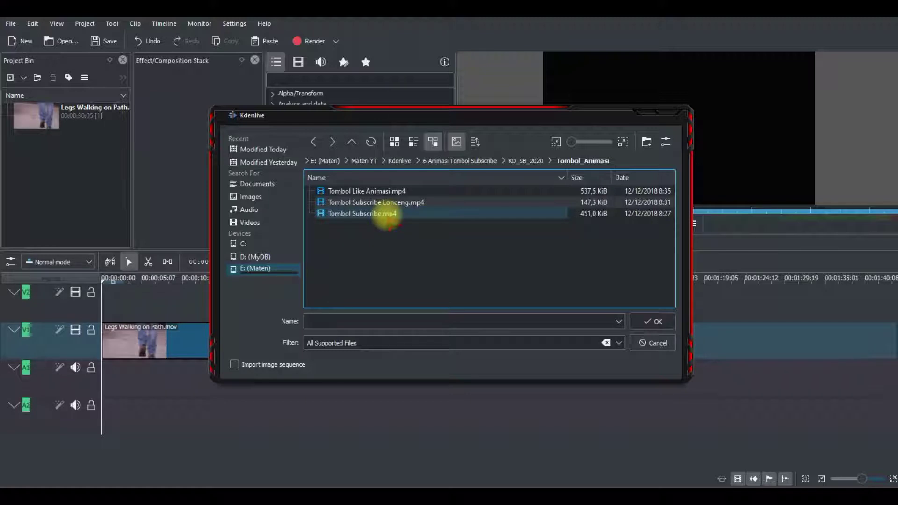
left_click(395, 191)
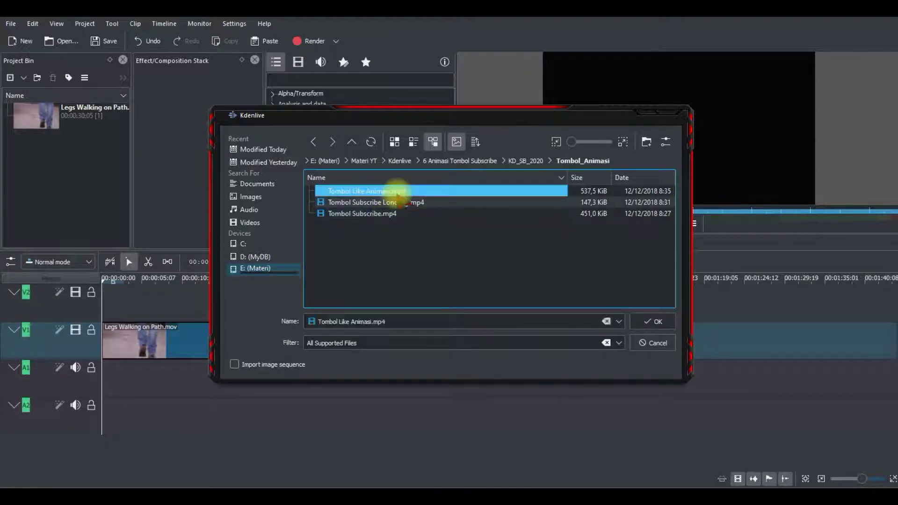
double_click(395, 192)
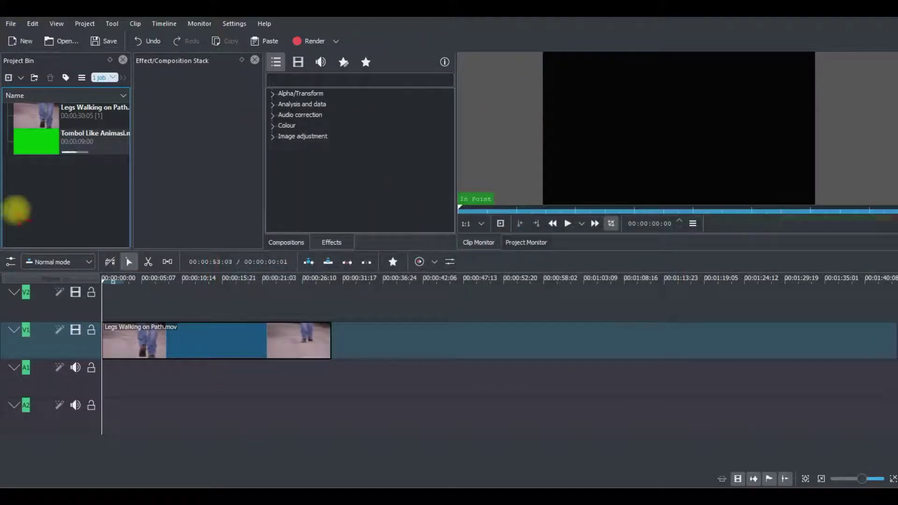
left_click_drag(29, 149, 138, 307)
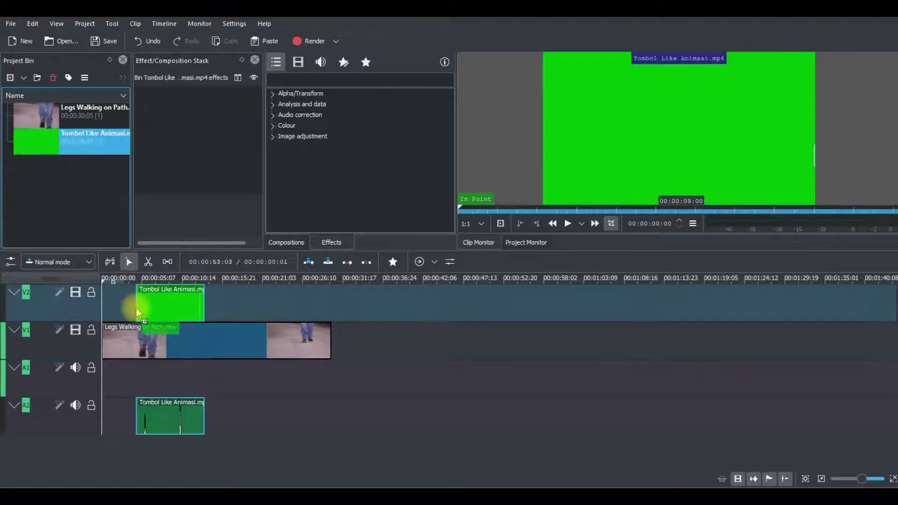
left_click(300, 329)
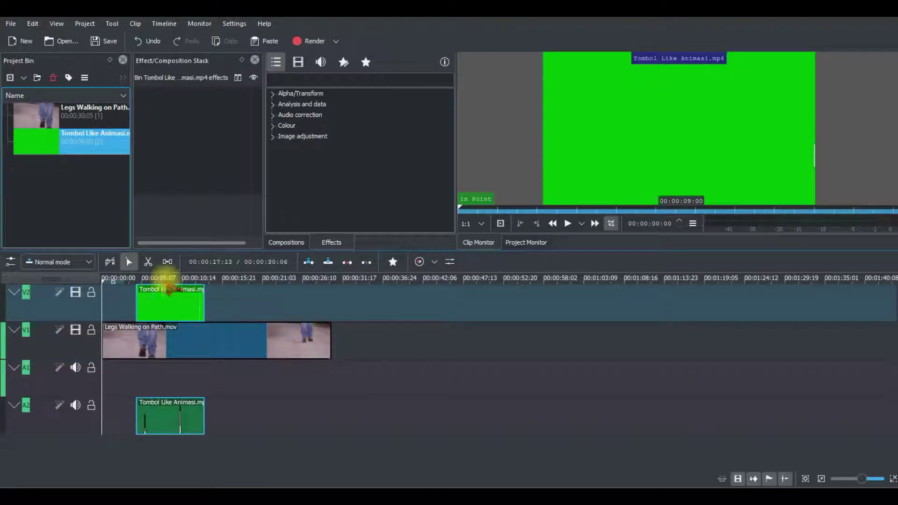
Play back the timeline from just before the Like animation to preview the green-screen overlay.
left_click(156, 279)
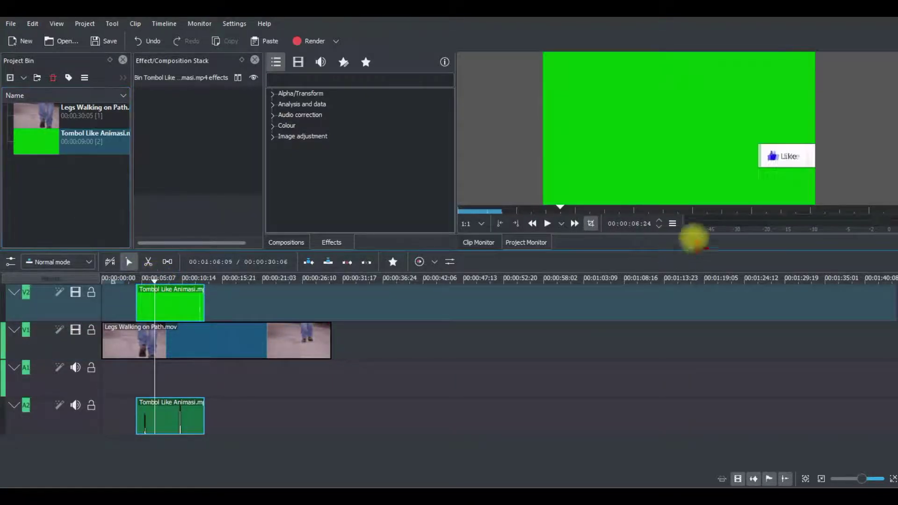
left_click(124, 279)
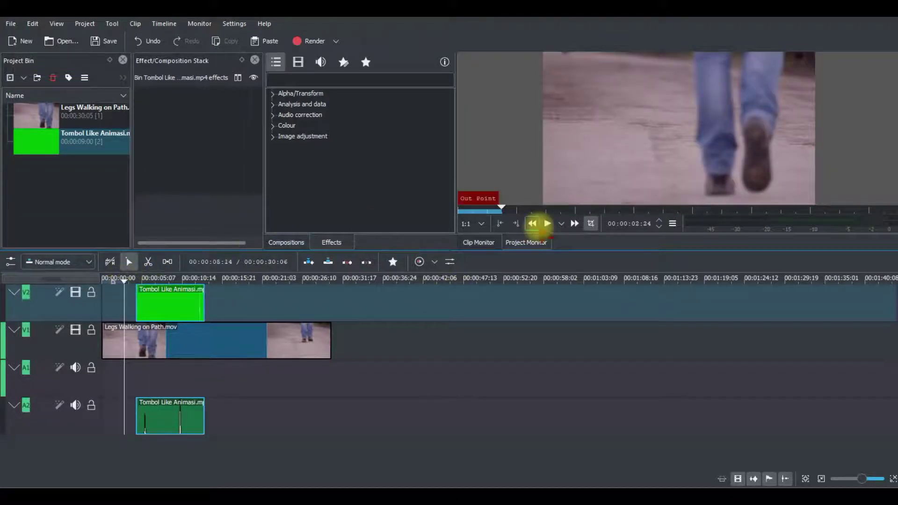
left_click(547, 223)
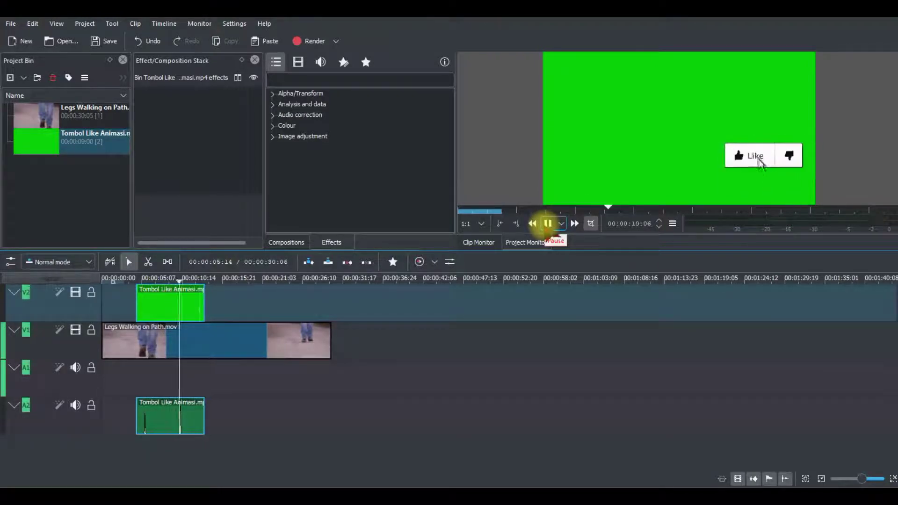
left_click(547, 224)
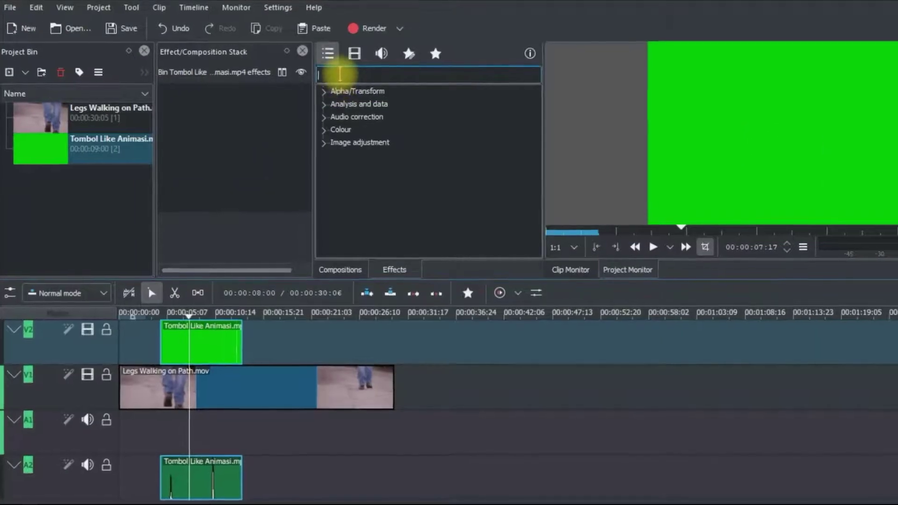
Find the Chroma Key: Basic effect by searching for "ch" and apply it to the Like animation clip on V2.
left_click(286, 79)
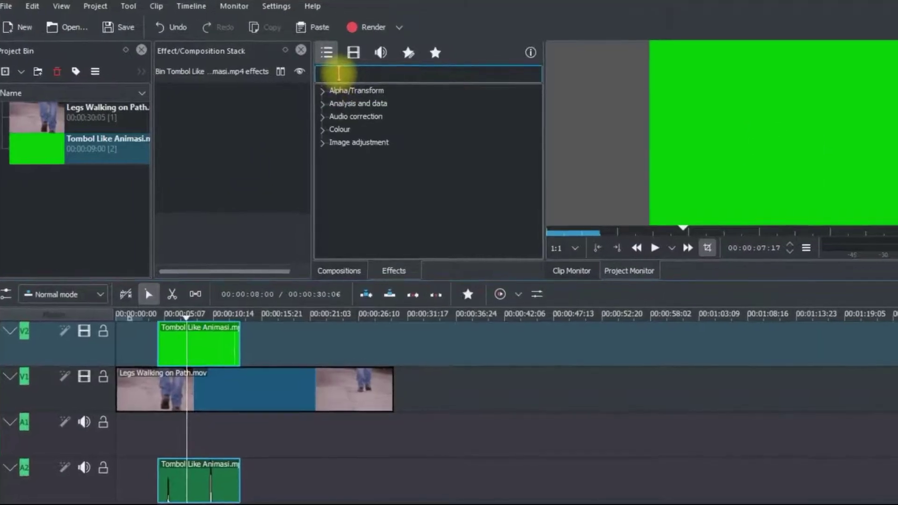
type("ch")
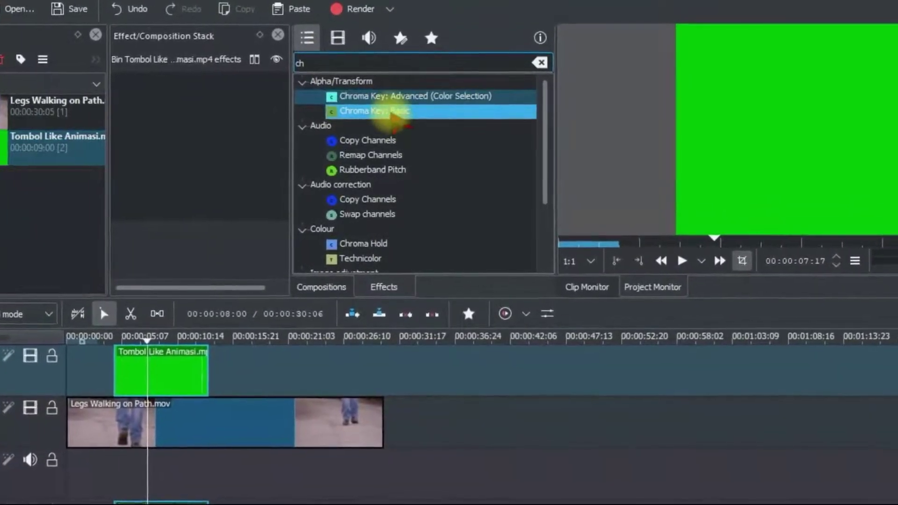
left_click(391, 113)
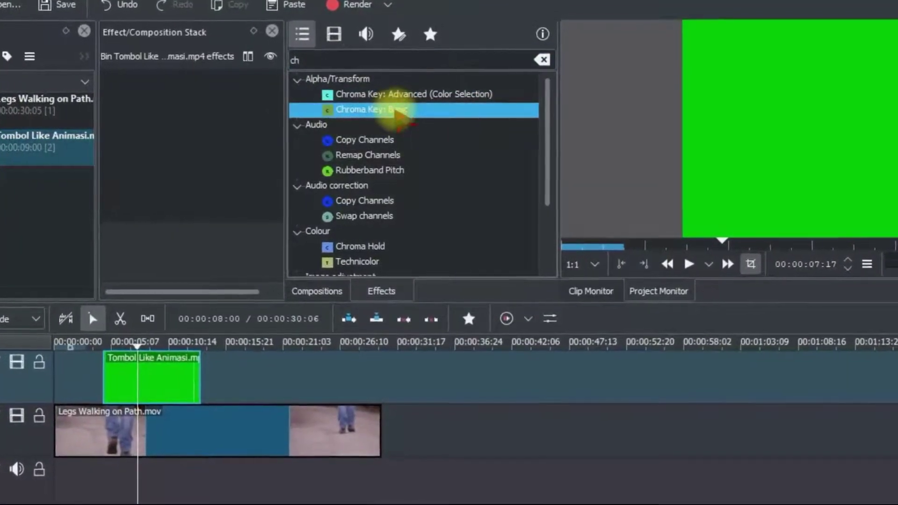
mouse_move(398, 115)
left_mouse_down()
mouse_move(154, 327)
mouse_move(131, 390)
mouse_move(109, 395)
left_mouse_up()
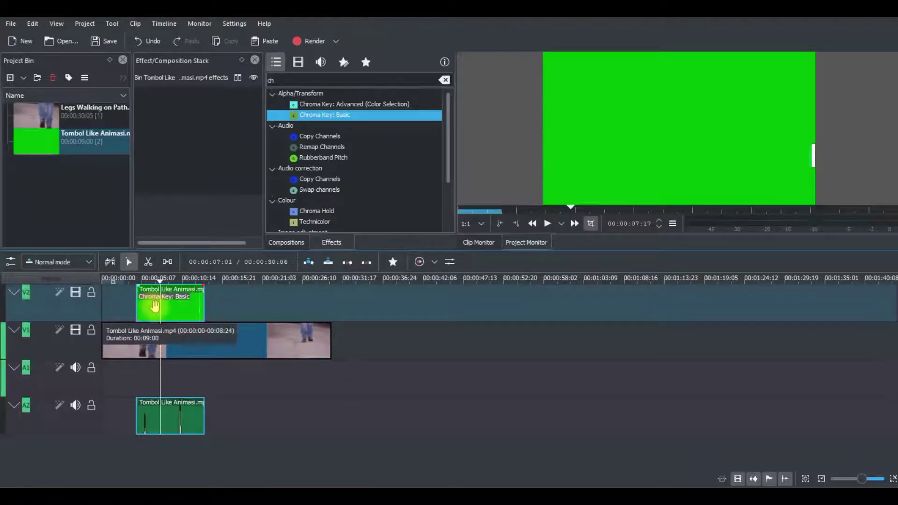
Set the Like animation's chroma key color to the green sampled from its background in the preview, #07d907.
left_click(171, 300)
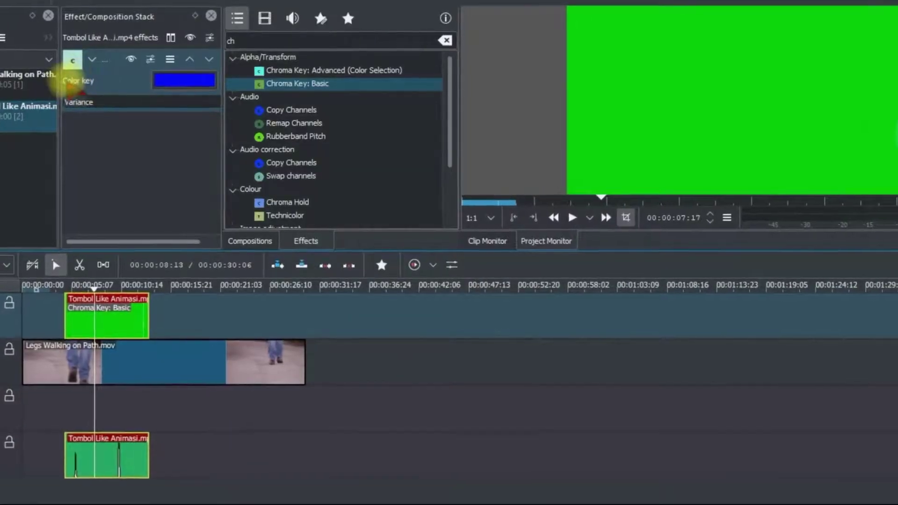
left_click(176, 79)
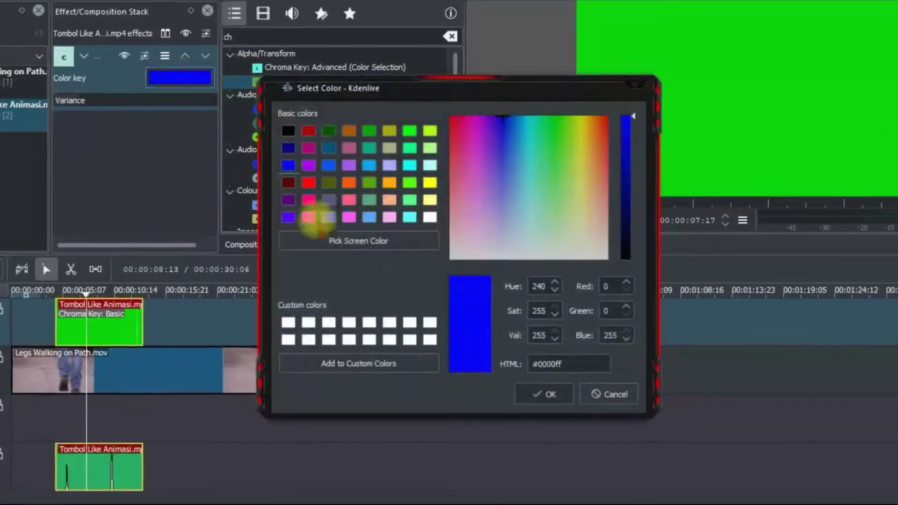
left_click(359, 241)
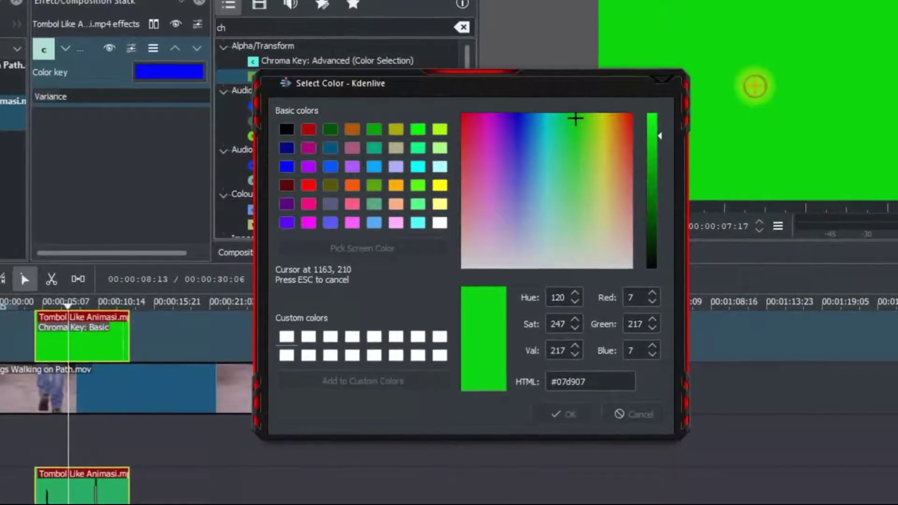
left_click(759, 87)
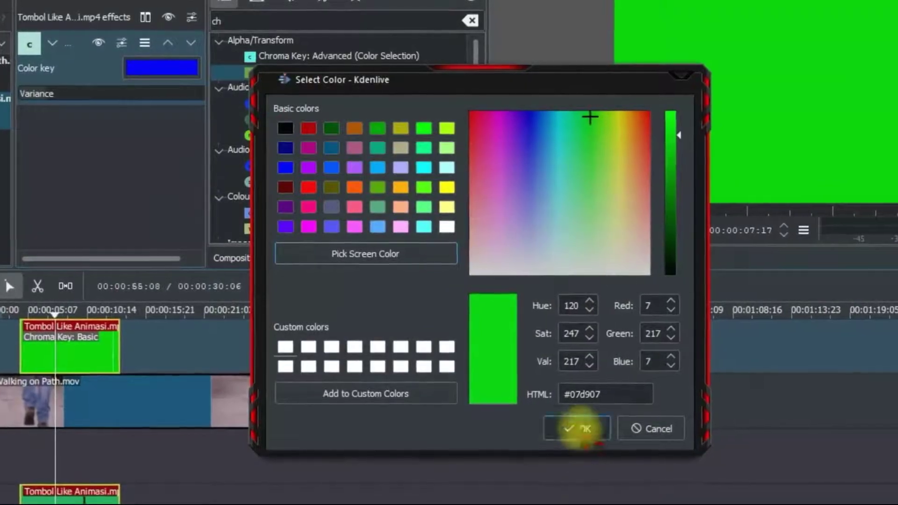
left_click(574, 423)
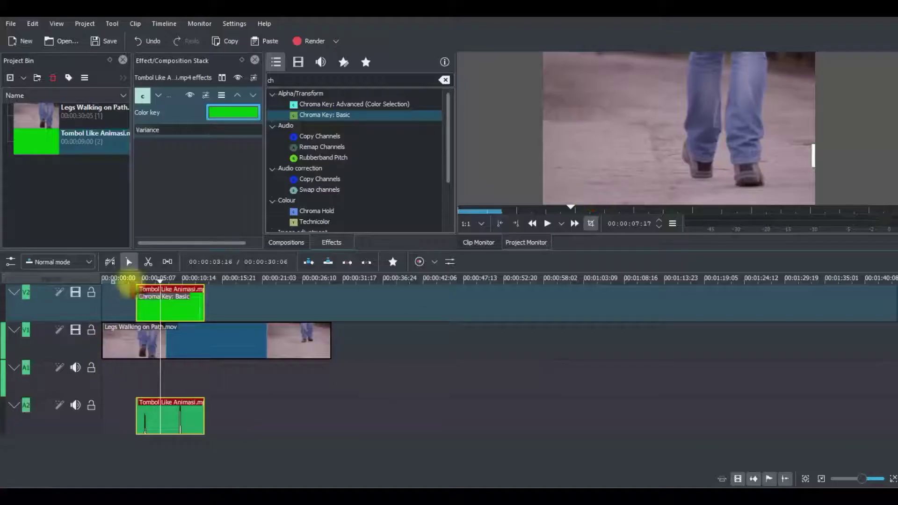
Play back the keyed Like animation over the walking footage to check the background removal.
left_click_drag(168, 277, 178, 277)
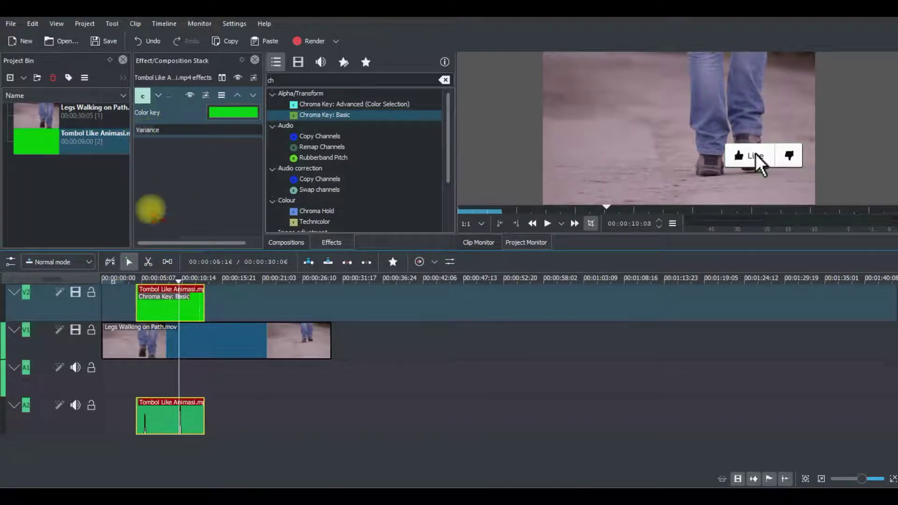
left_click(127, 278)
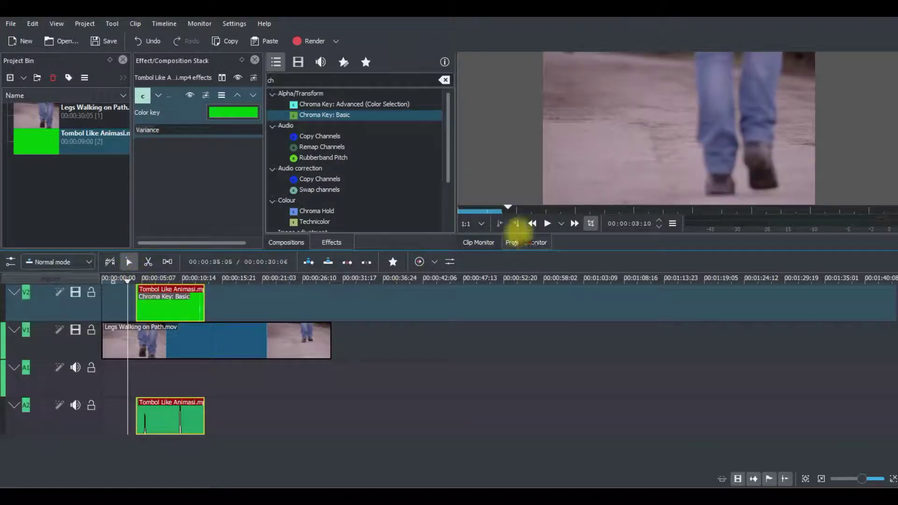
left_click(547, 223)
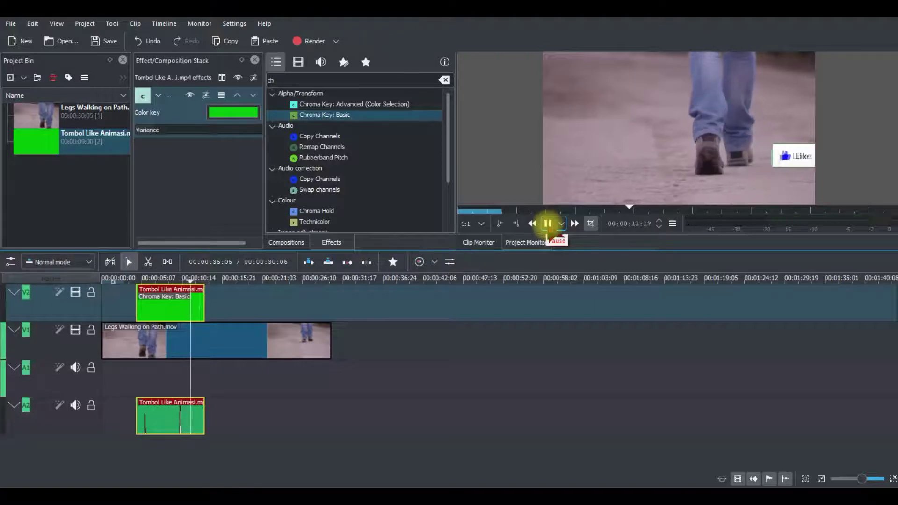
left_click(547, 223)
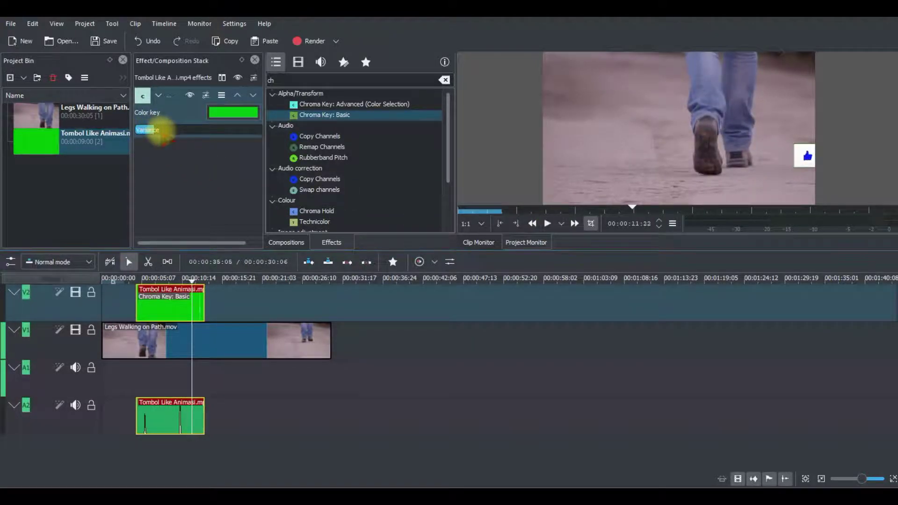
Raise the chroma key's variance slightly and preview the Like animation again from just before it starts.
left_click_drag(167, 135, 178, 135)
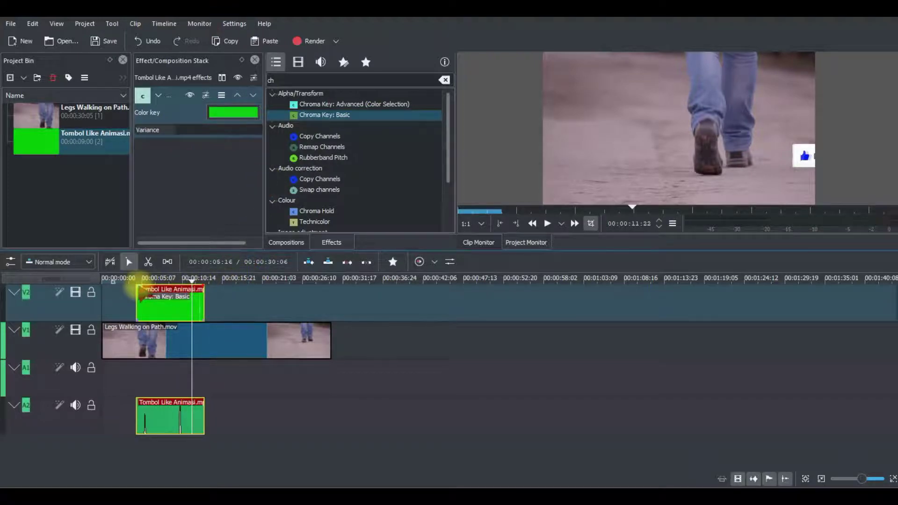
left_click(132, 279)
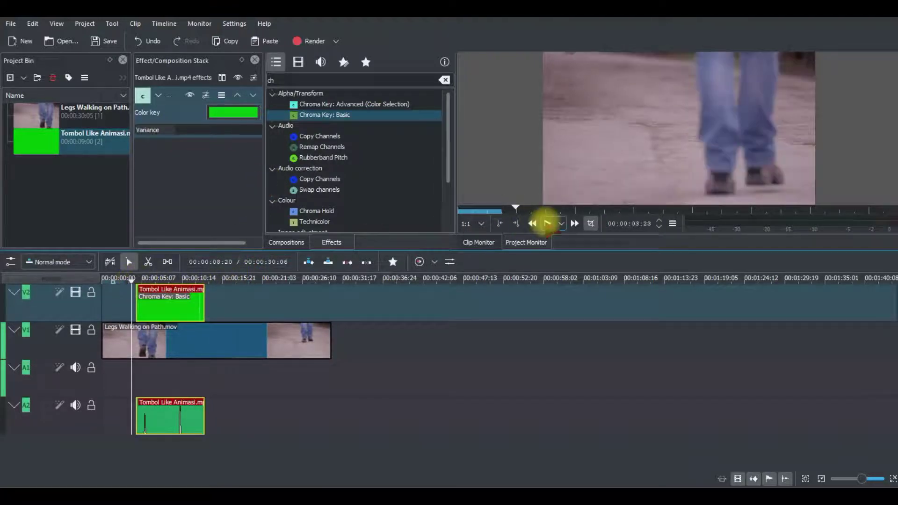
left_click(548, 224)
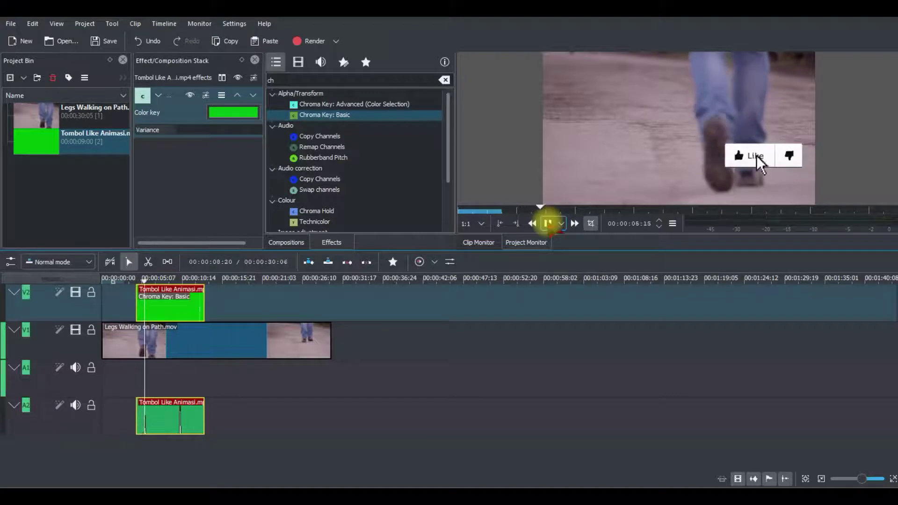
left_click(547, 224)
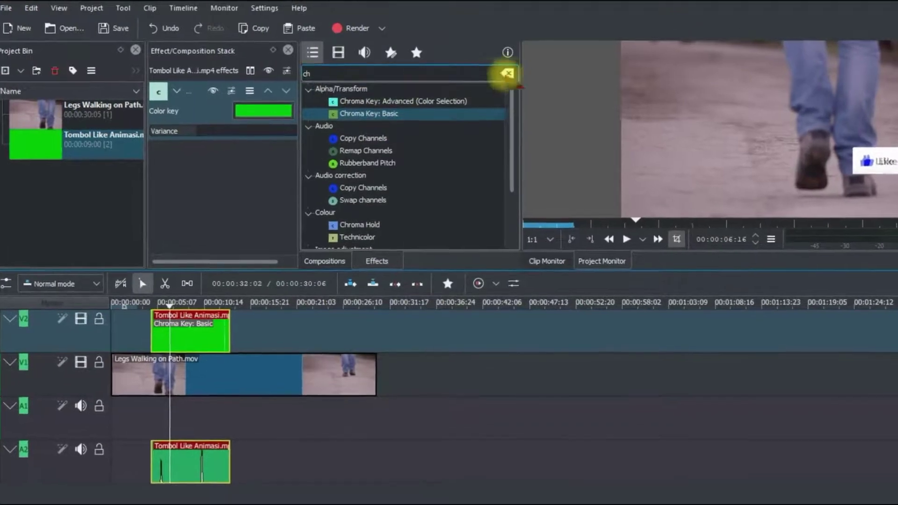
Clear the effect search and apply the Transform effect from the Alpha/Transform category to the Like animation clip on V2.
left_click(507, 74)
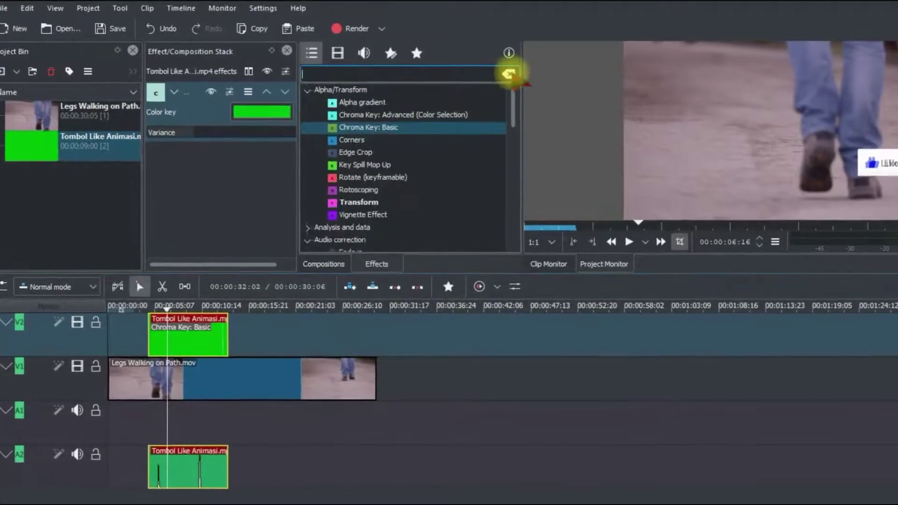
left_click(308, 89)
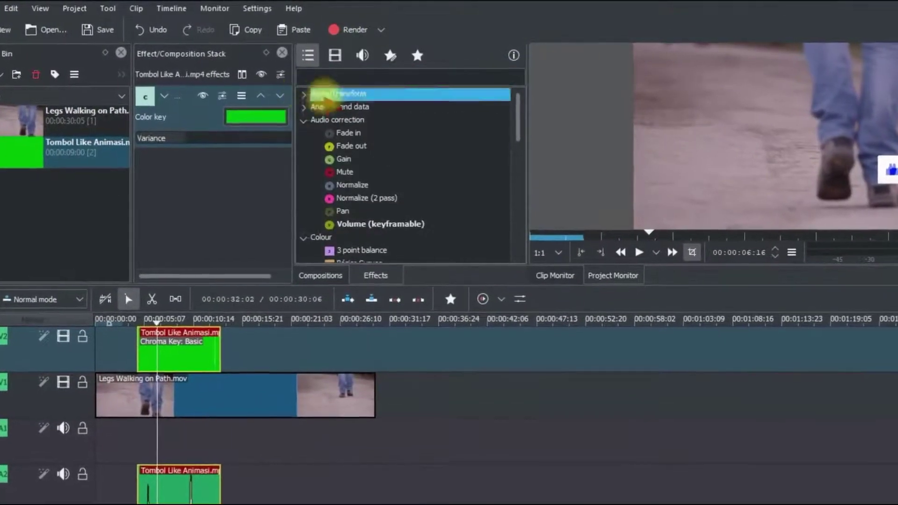
left_click(305, 119)
left_click(299, 137)
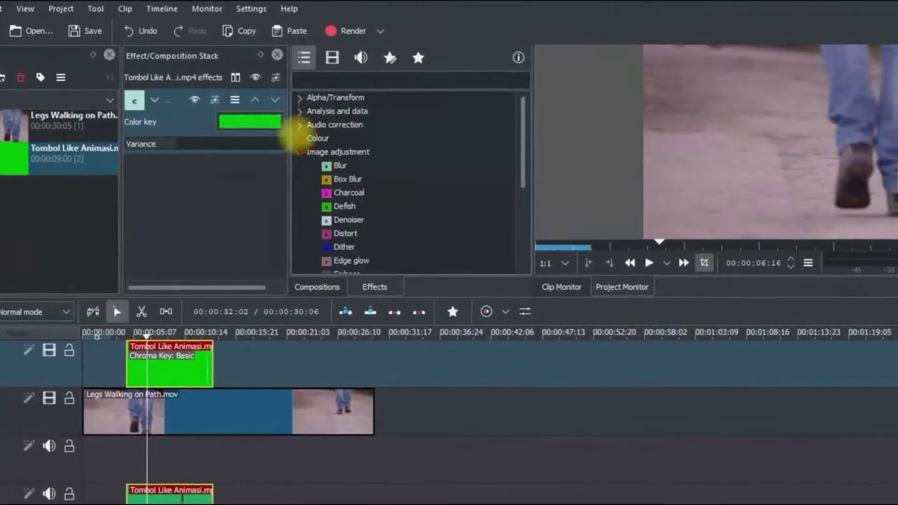
left_click(300, 149)
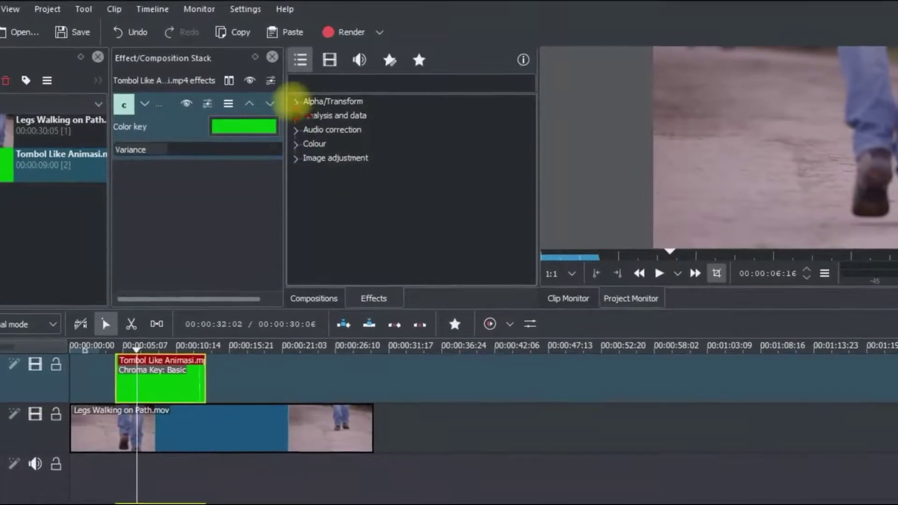
left_click(297, 100)
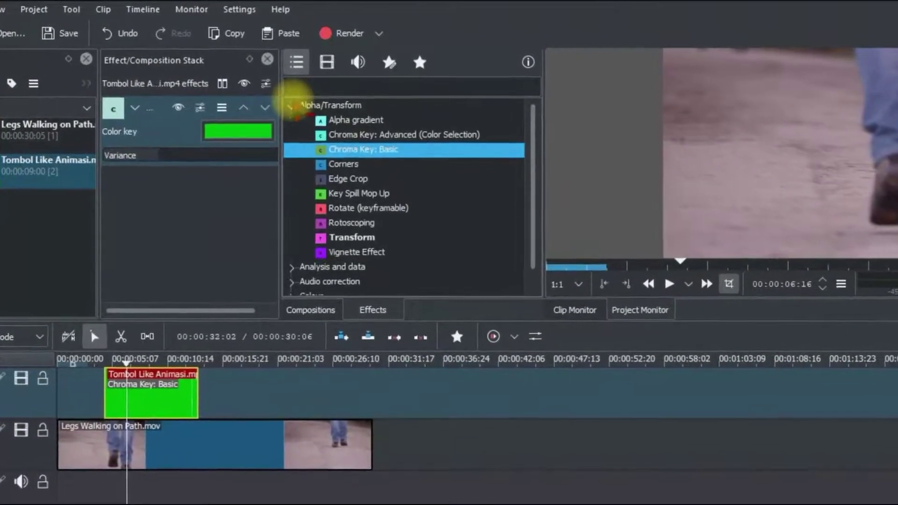
left_click_drag(405, 247, 103, 407)
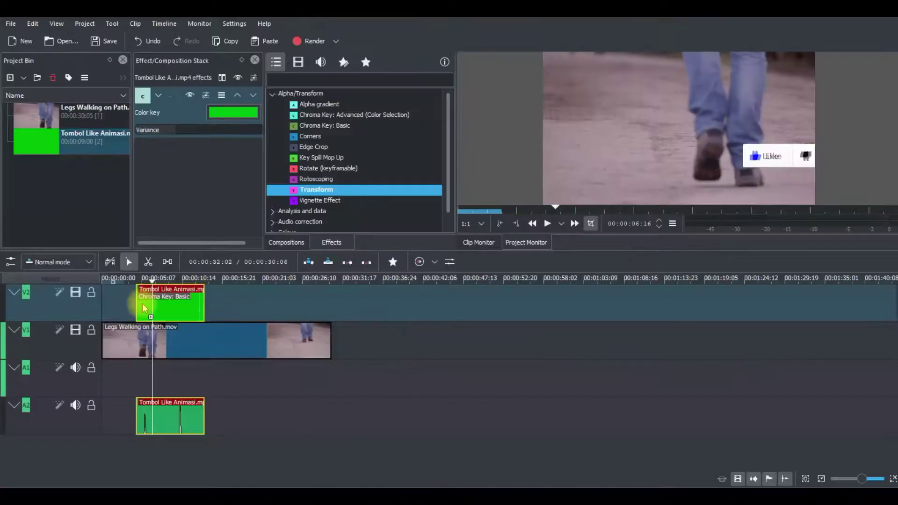
left_click_drag(145, 308, 151, 311)
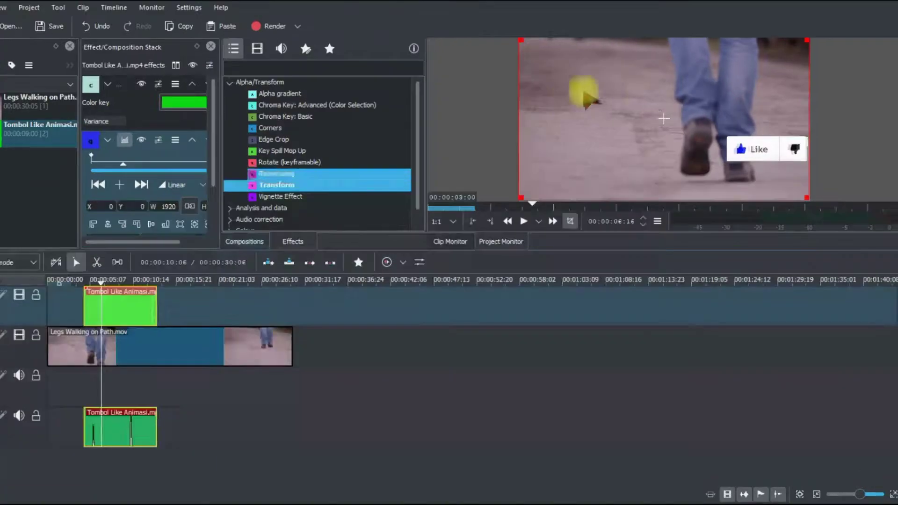
Move the Like animation lower in the frame to X 15, Y 176, and return the playhead to just before the clip.
left_click_drag(679, 128, 628, 185)
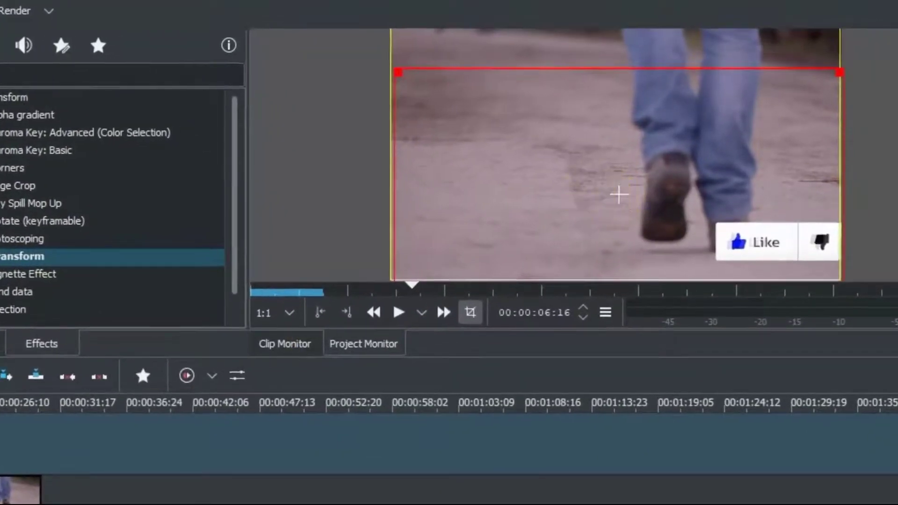
left_click(127, 277)
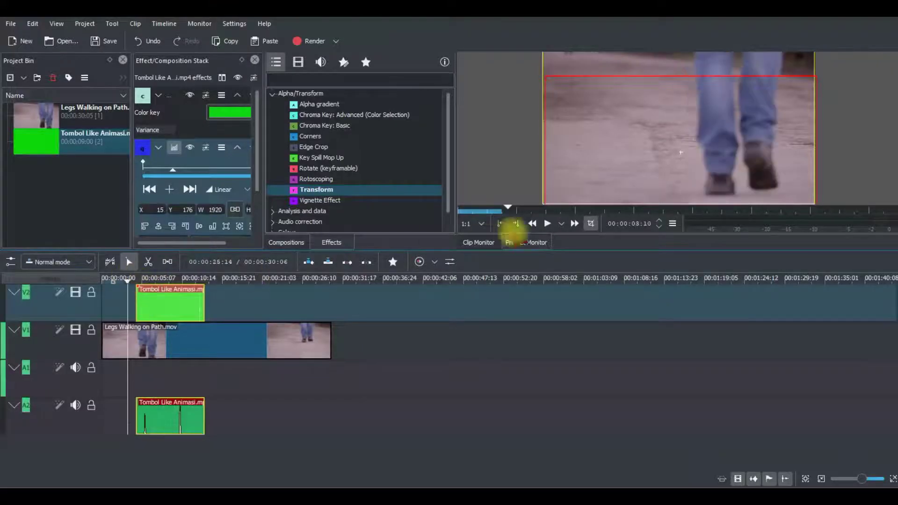
Play back the repositioned Like animation over the walking footage, and leave the playhead past the end of its clip.
left_click(551, 224)
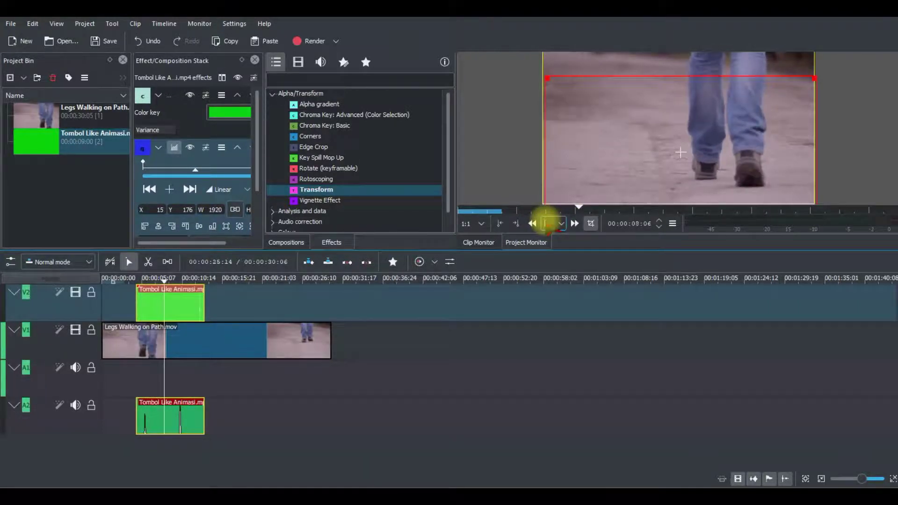
left_click(548, 224)
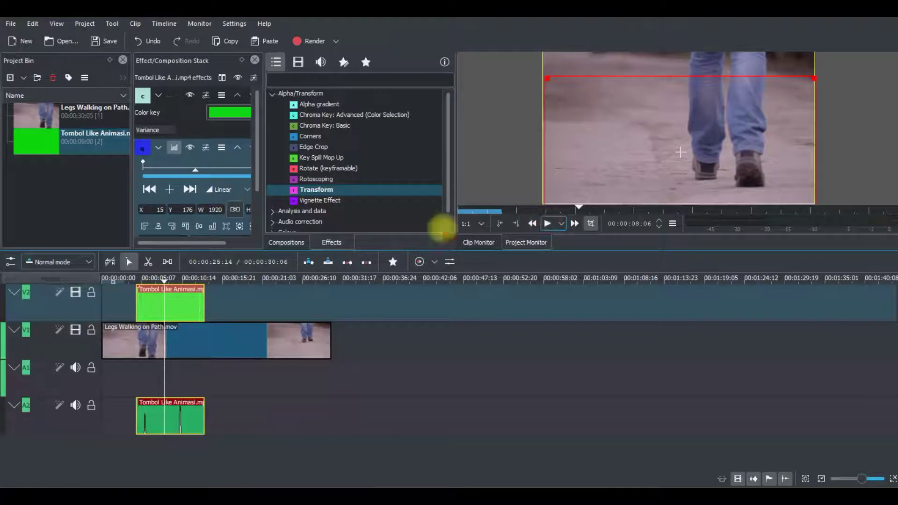
left_click(245, 279)
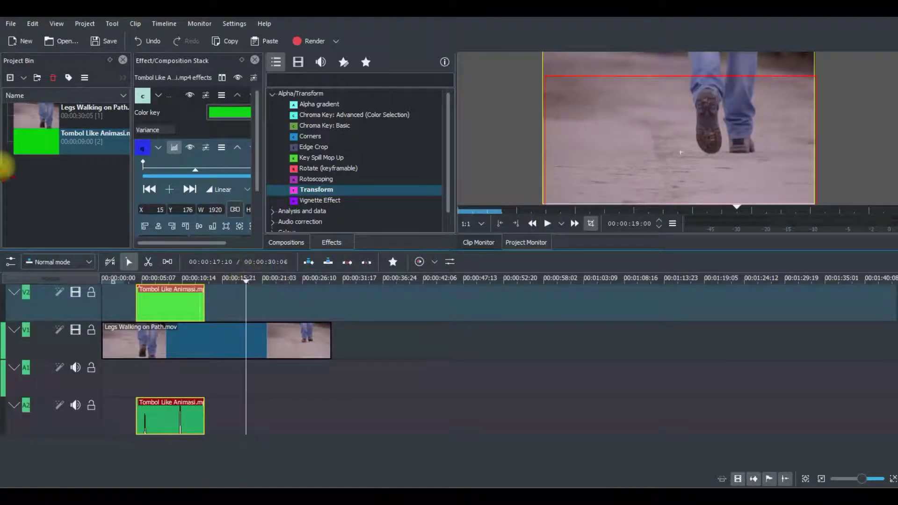
Import Tombol Subscribe Lonceng.mp4 into the project bin and place it on V2 shortly after the Like animation clip.
right_click(25, 181)
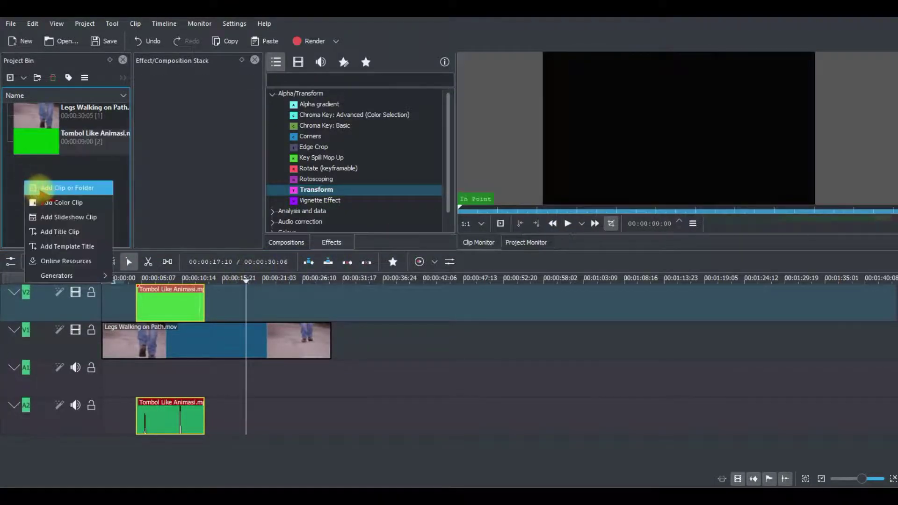
left_click(65, 187)
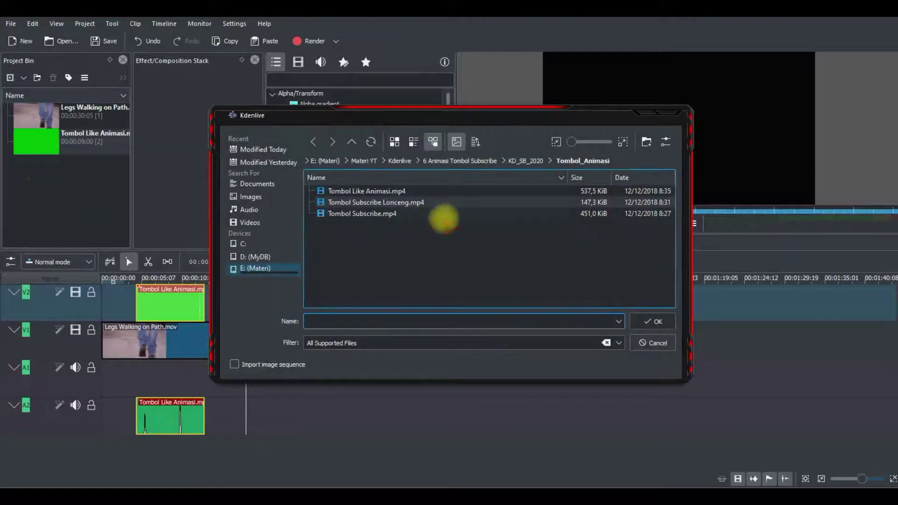
double_click(398, 202)
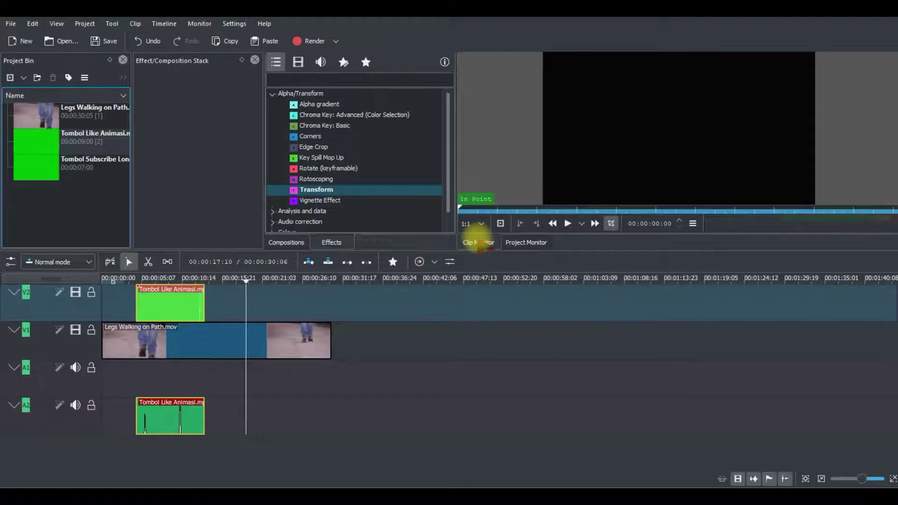
left_click_drag(44, 171, 226, 293)
Play back the newly placed Subscribe animation from just before its clip.
left_click(212, 279)
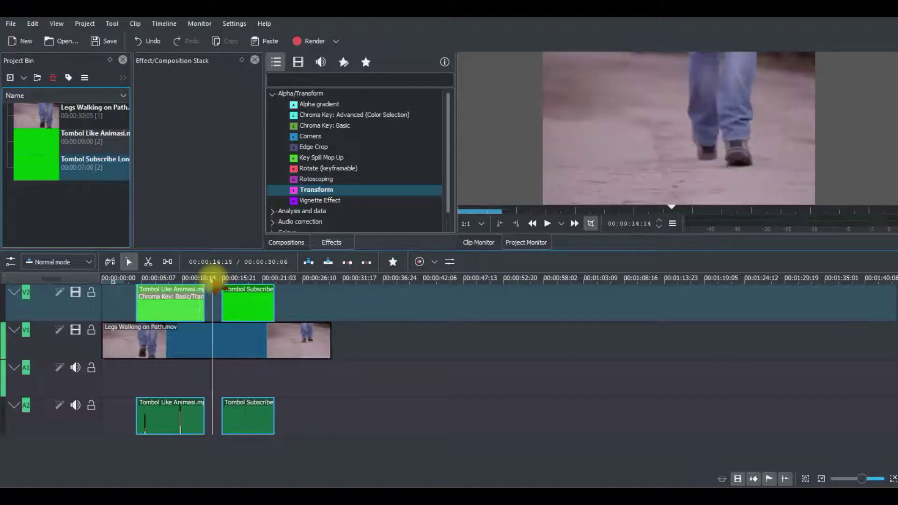
left_click(547, 223)
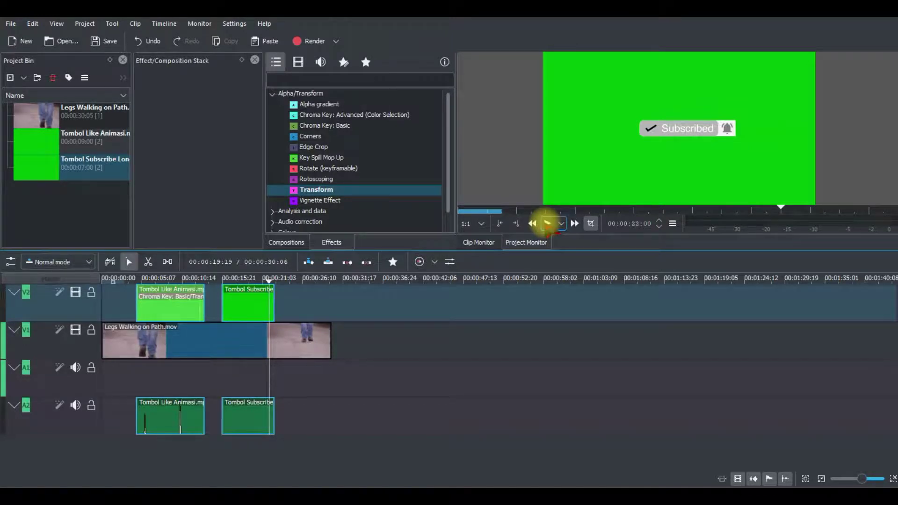
Search the effects for "ch" and apply Chroma Key: Basic to the Subscribe clip on V2, with the playhead inside the clip.
left_click(273, 93)
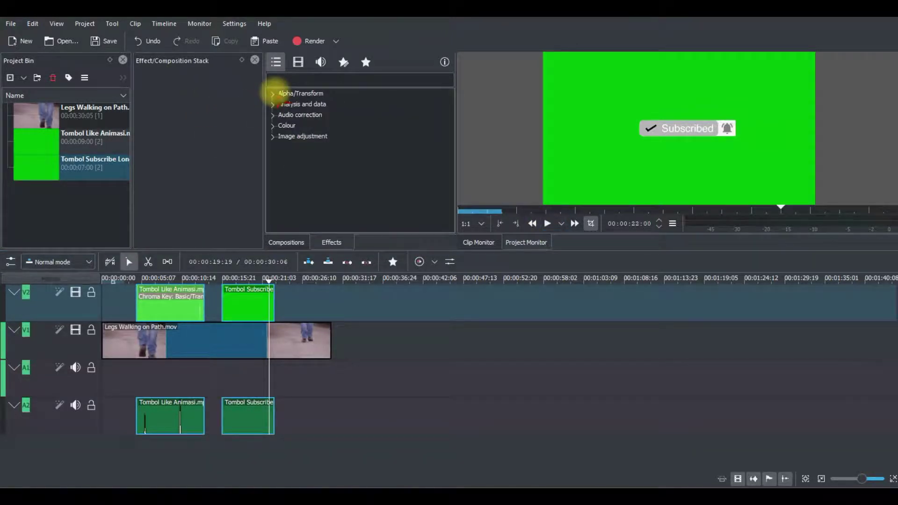
left_click(237, 275)
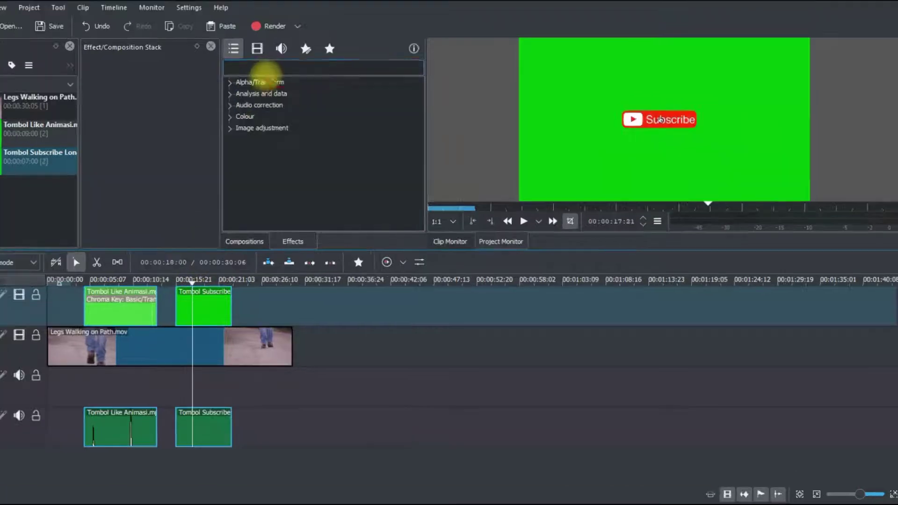
left_click(306, 80)
type("h")
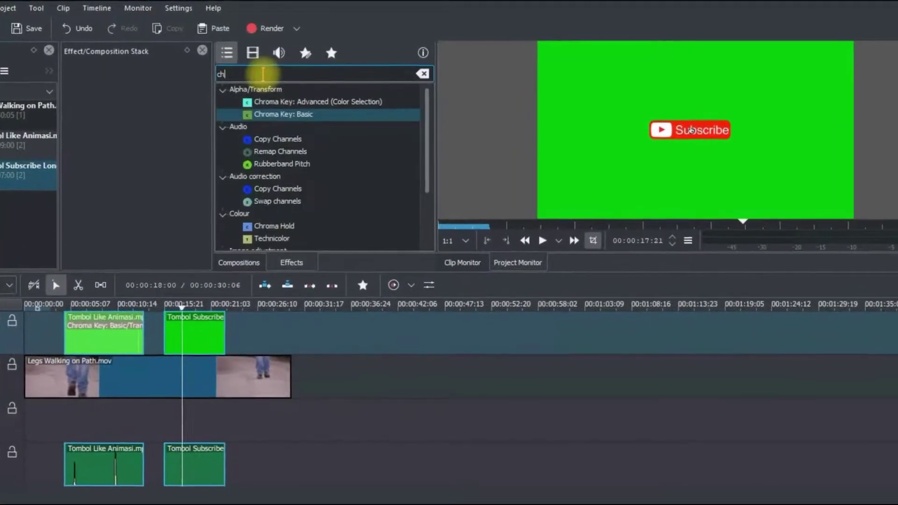
left_click_drag(304, 123, 174, 354)
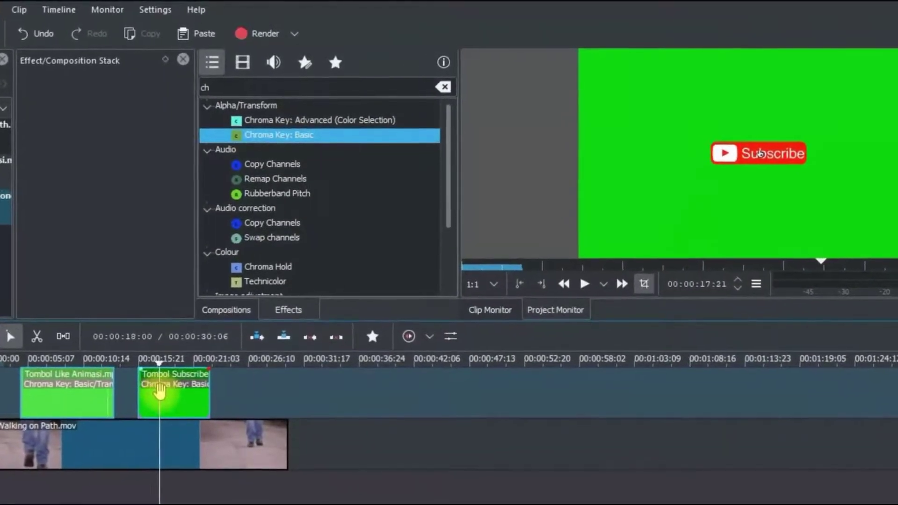
left_click(163, 382)
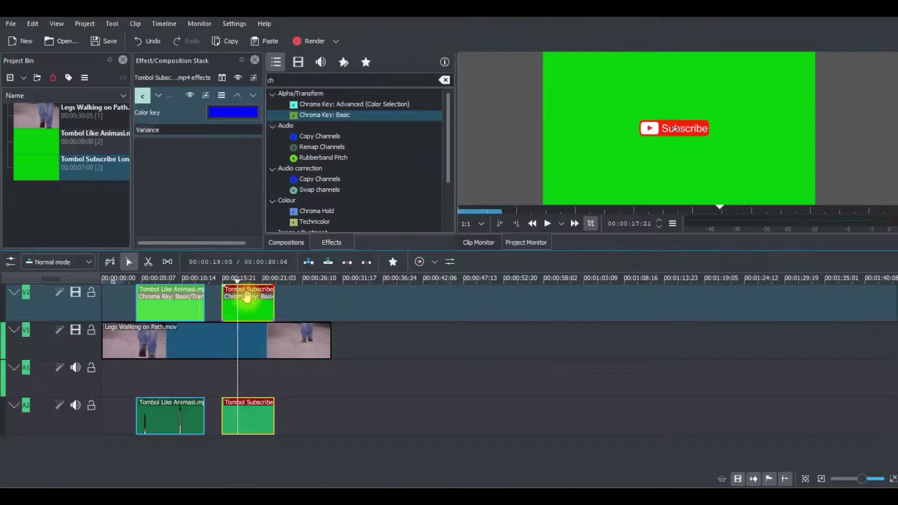
Set the Subscribe clip's color key to its green background, #0fdb08, sampled from the monitor image.
left_click(233, 112)
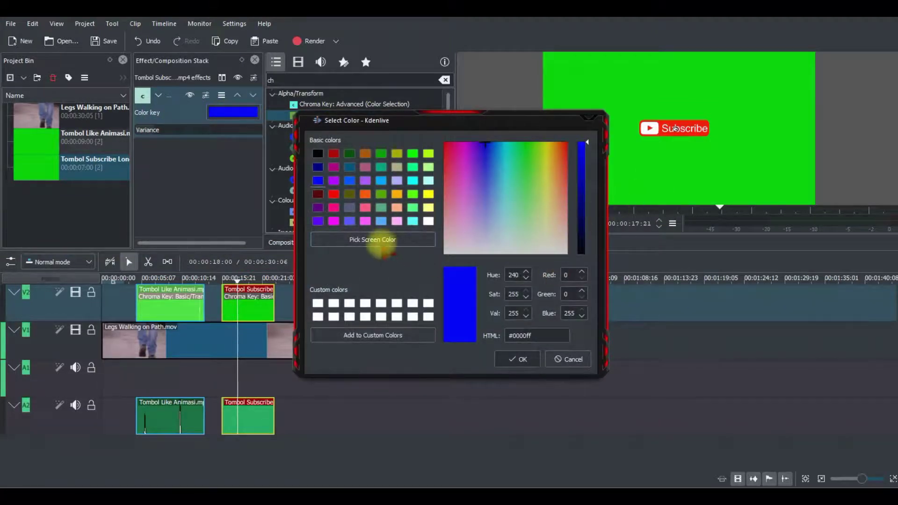
left_click(381, 244)
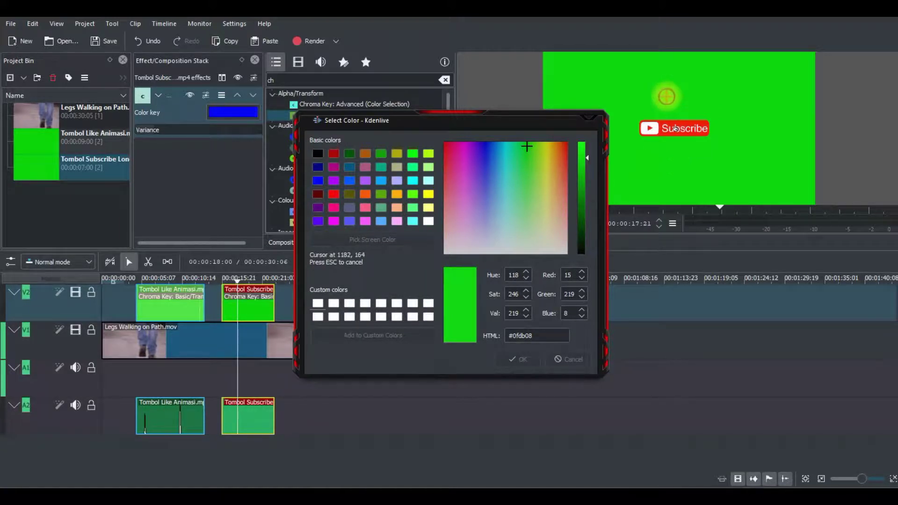
left_click(667, 97)
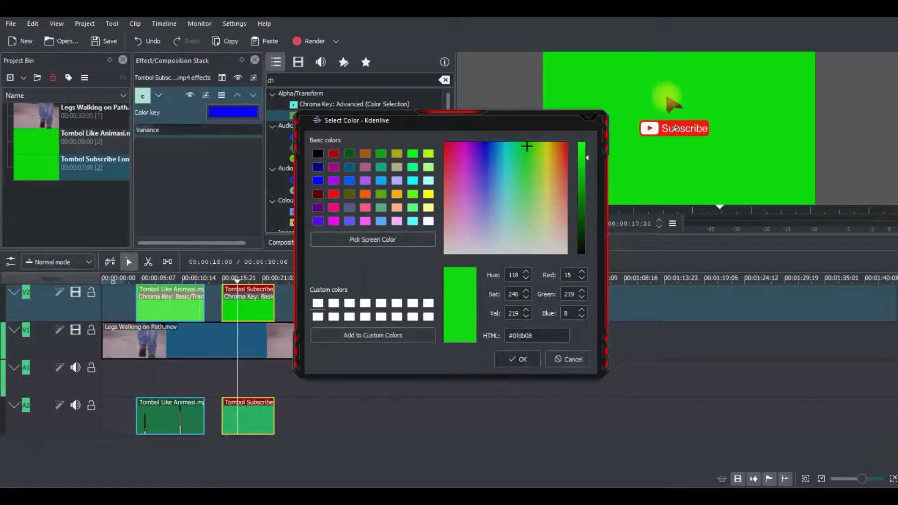
left_click(517, 358)
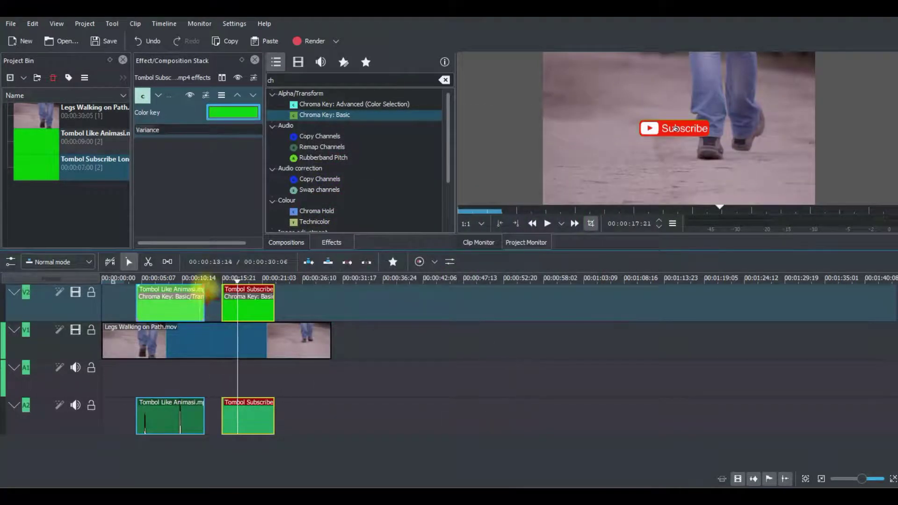
Preview the keyed Subscribe animation from just before its clip and check the chroma key's Variance setting.
left_click(211, 279)
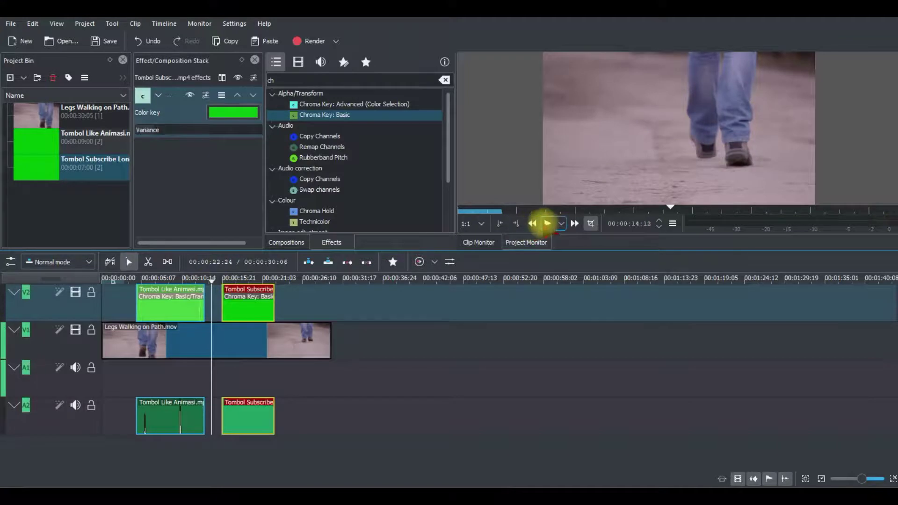
left_click(547, 223)
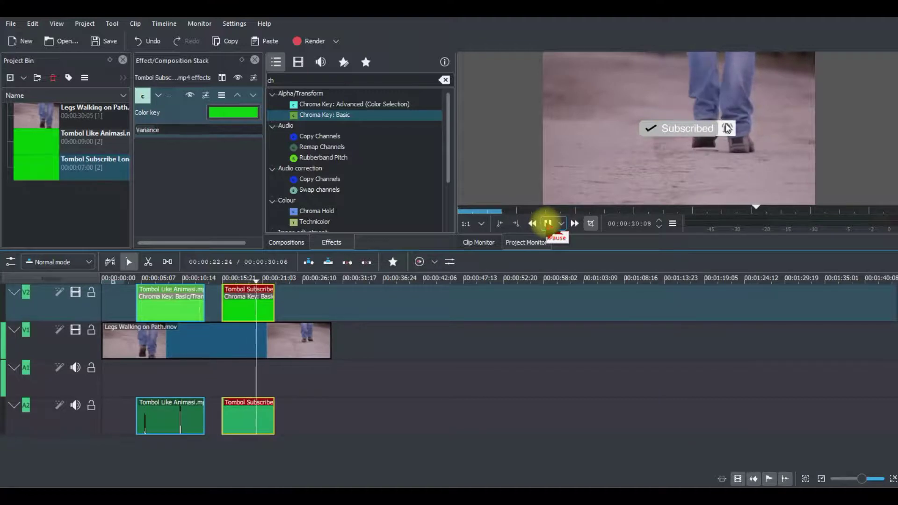
left_click(547, 223)
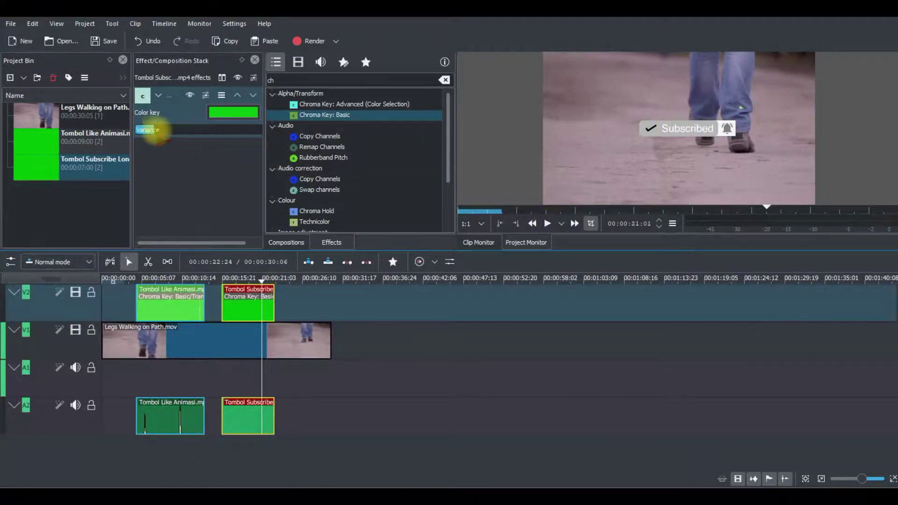
left_click_drag(140, 129, 161, 133)
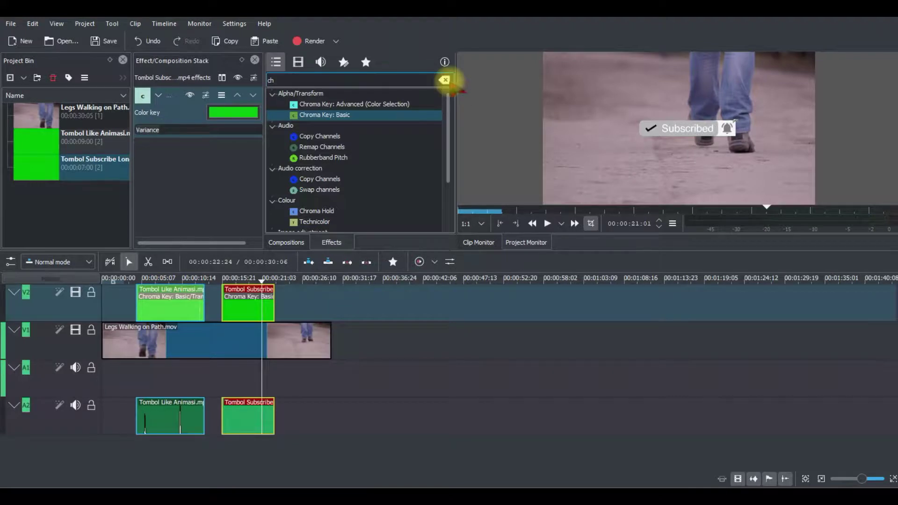
Clear the effect search, collapse the open categories and apply Transform from Alpha/Transform to the Subscribe clip on V2.
left_click(444, 80)
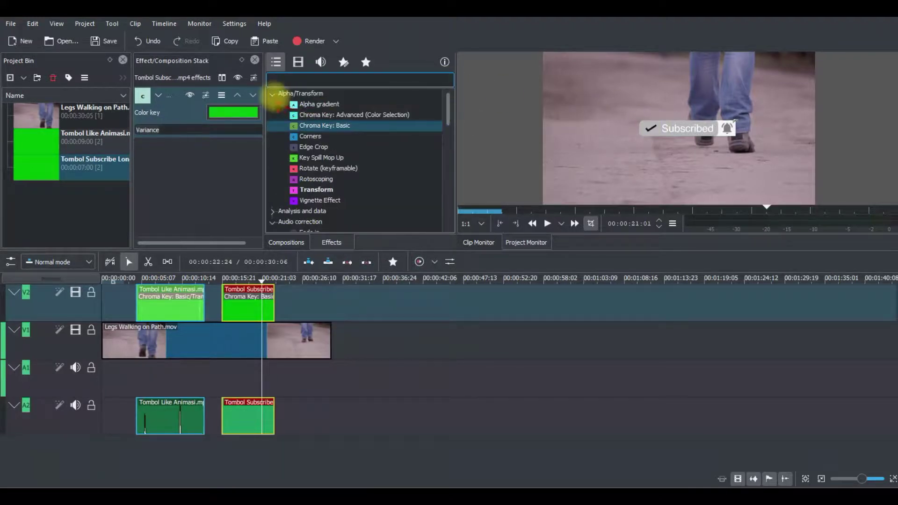
left_click(272, 93)
left_click(272, 114)
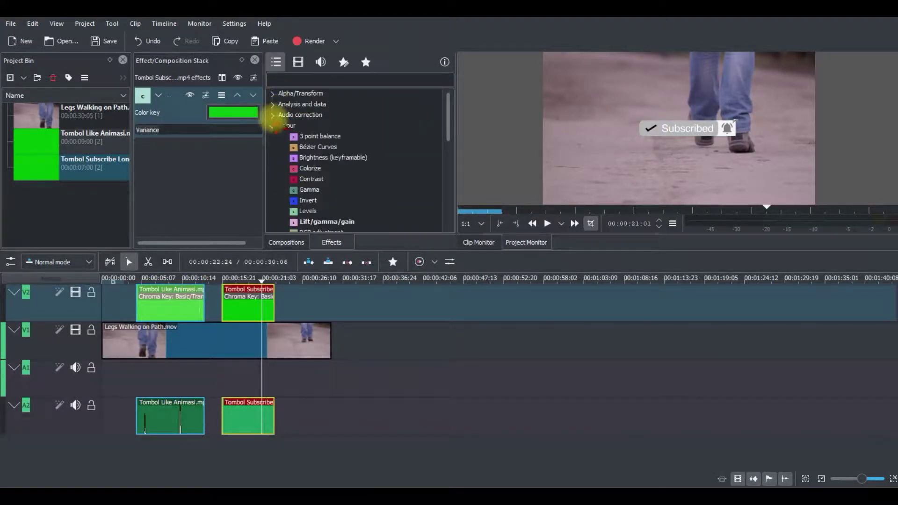
left_click(273, 125)
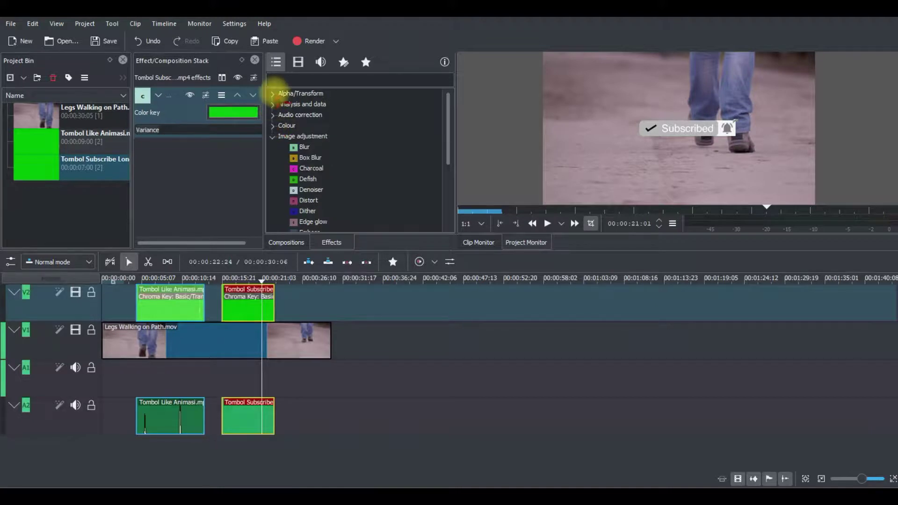
left_click(273, 93)
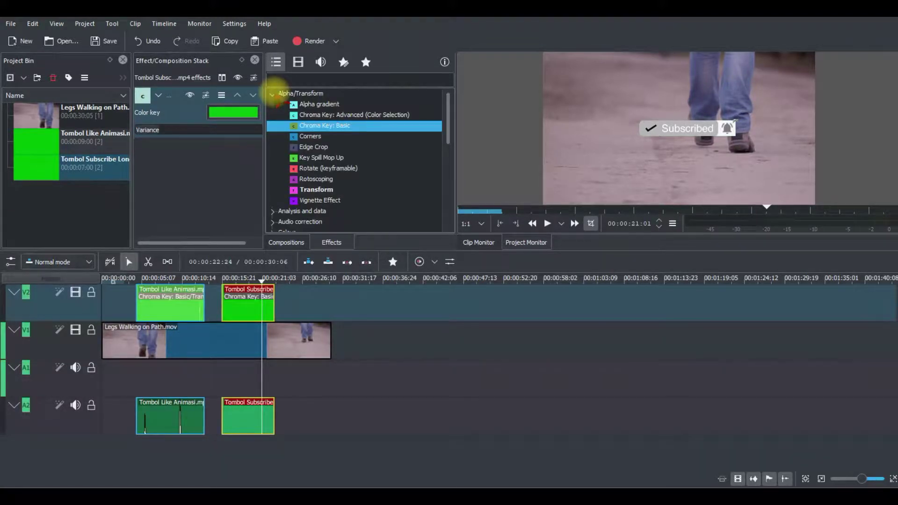
left_click_drag(316, 190, 235, 310)
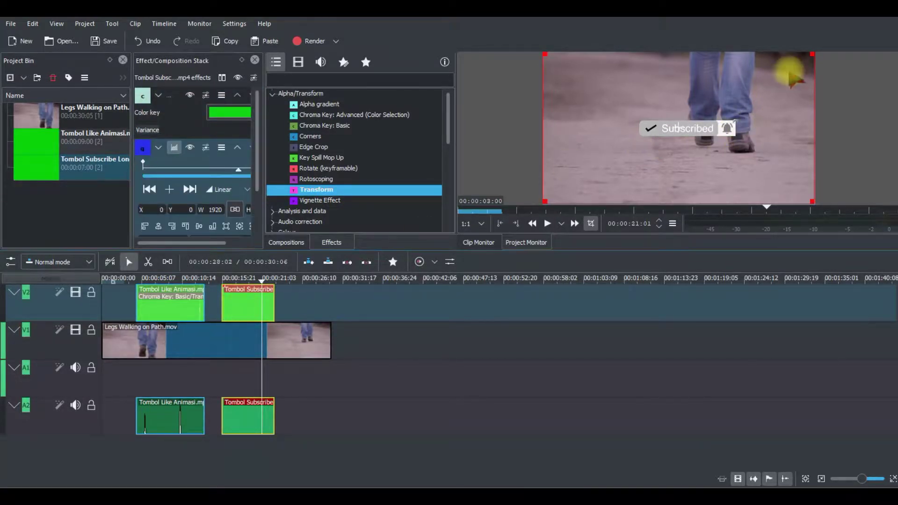
Move the Subscribe animation to the lower left of the frame at X -454, Y 390 and preview it from just before its clip.
left_click_drag(679, 129, 610, 183)
left_click(213, 278)
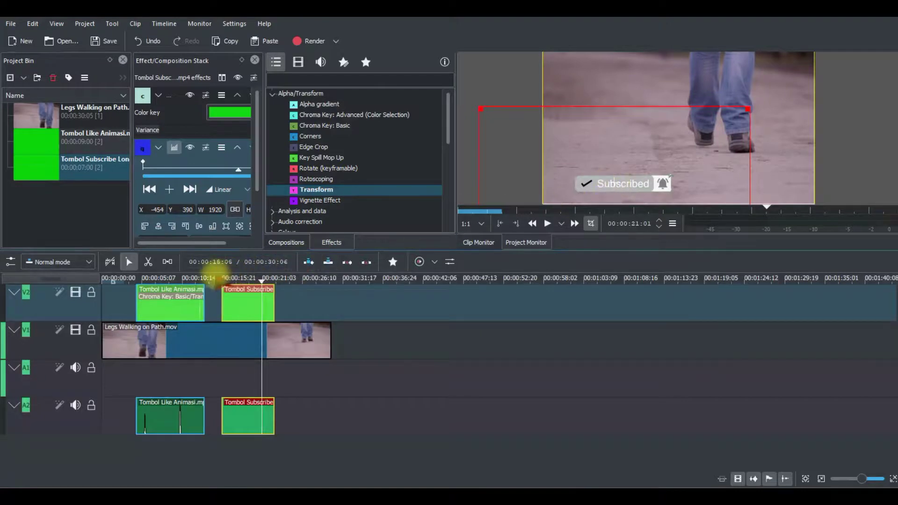
left_click(547, 224)
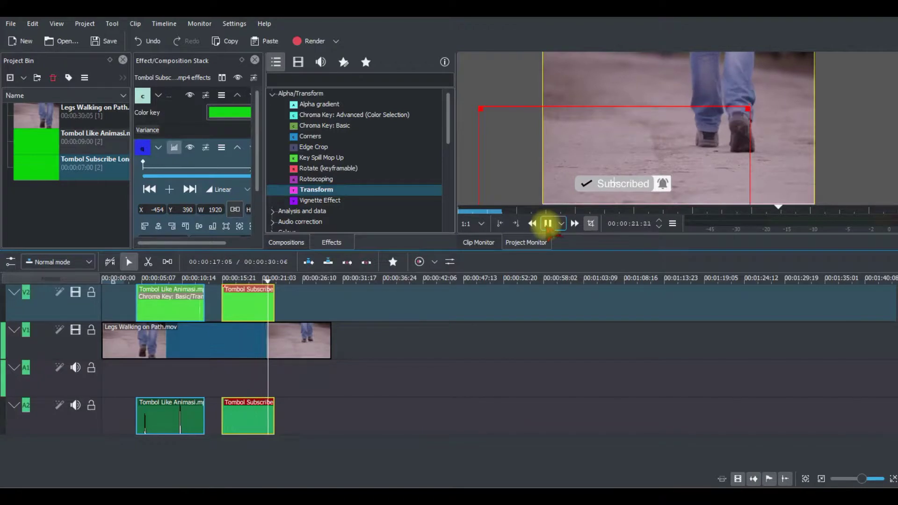
left_click(547, 223)
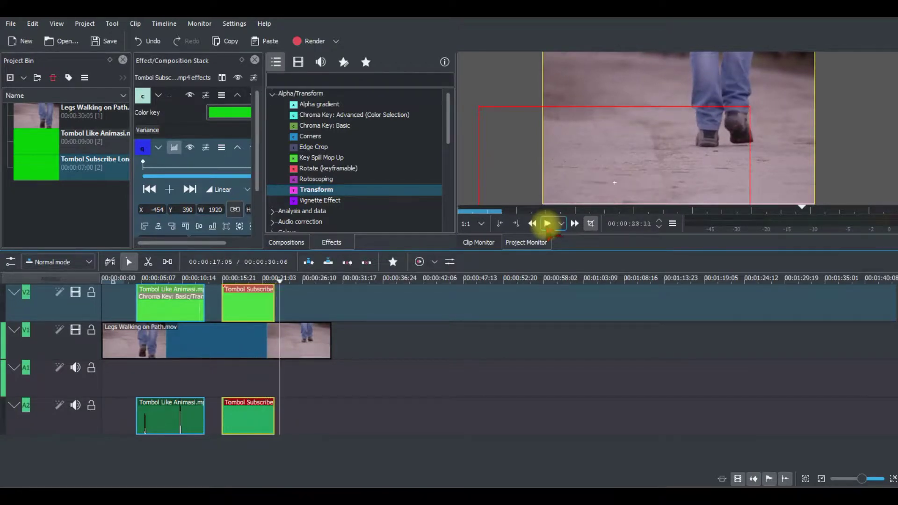